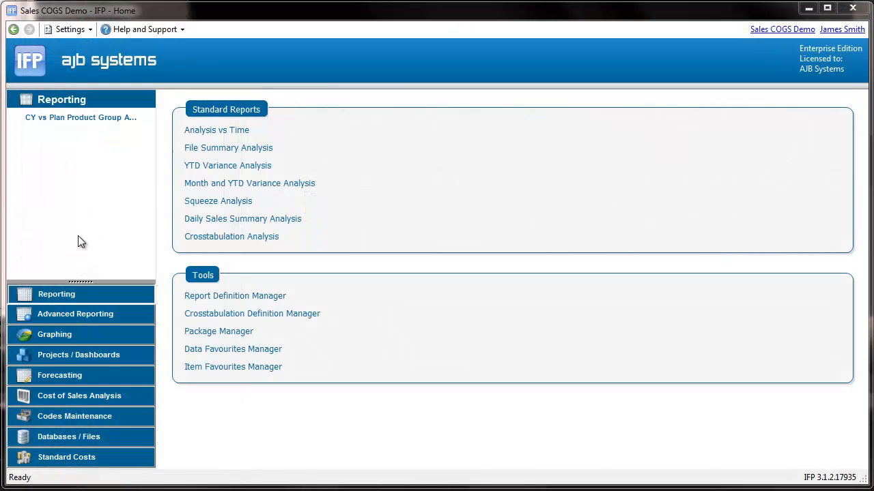
# Open the Data File Manager and display the 2012 summary data files.
pyautogui.click(82, 441)
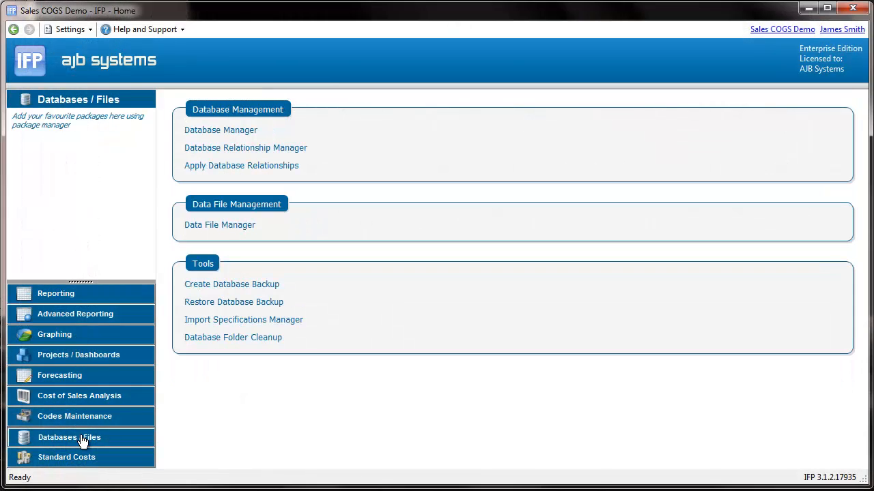
pyautogui.click(217, 228)
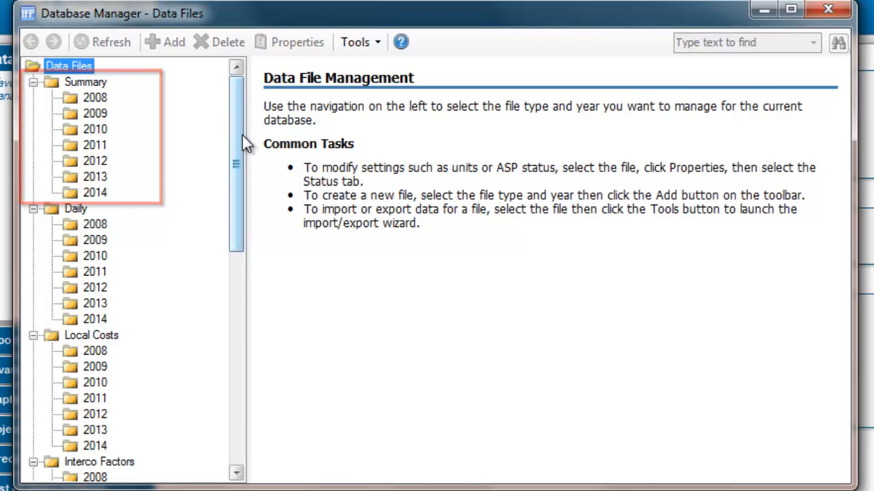
pyautogui.moveTo(238, 131); pyautogui.dragTo(266, 170)
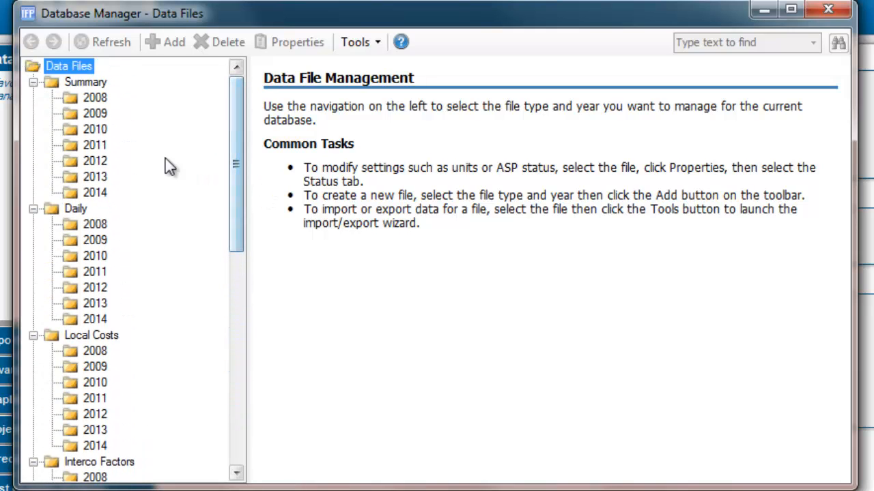
pyautogui.click(99, 164)
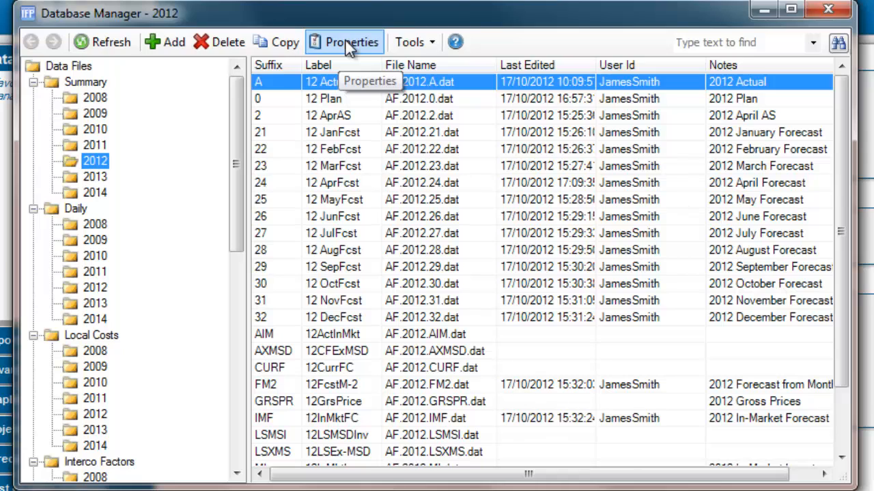
pyautogui.click(429, 42)
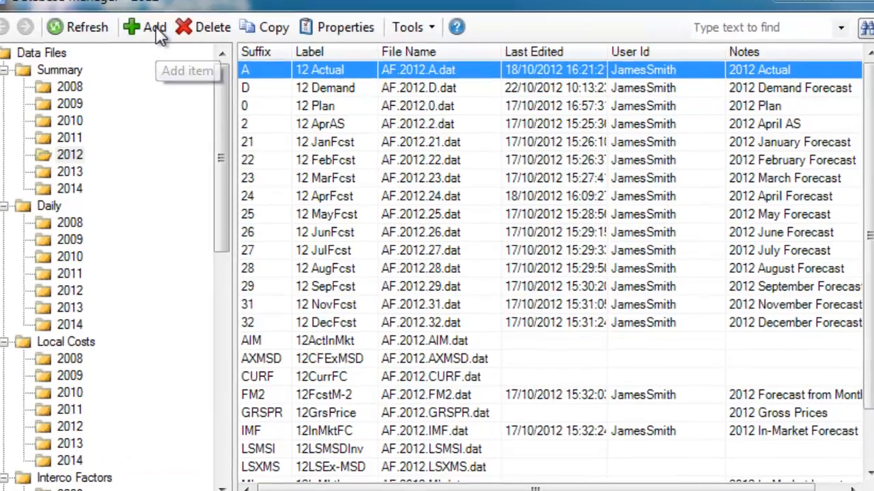
# Start a new 2012 forecast data file with suffix OctF and label 12 OctFcst.
pyautogui.click(171, 42)
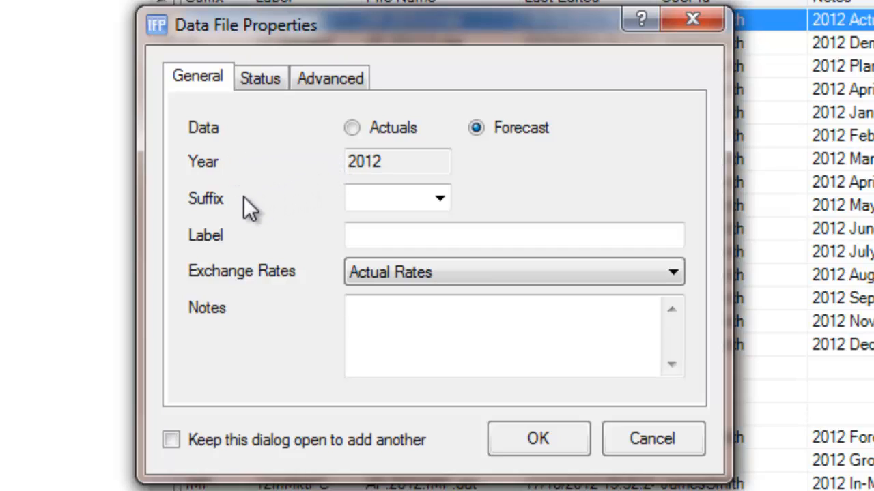
pyautogui.click(366, 198)
pyautogui.write('O')
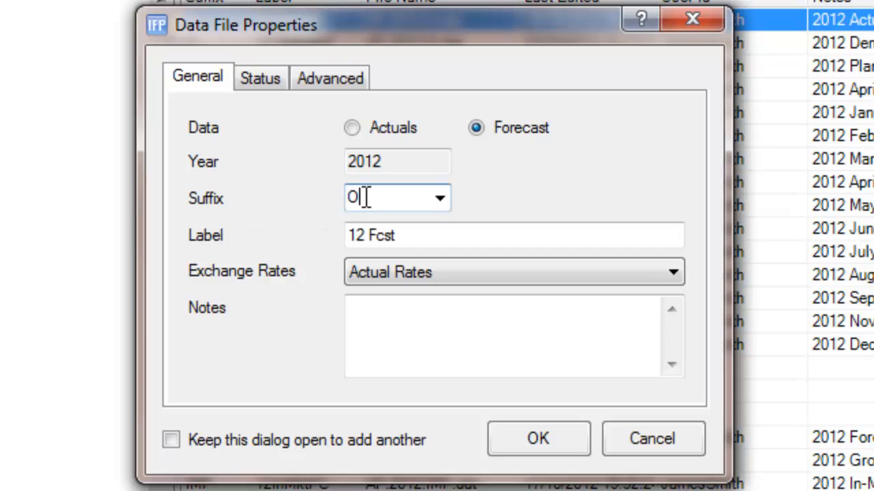
pyautogui.write('ctF')
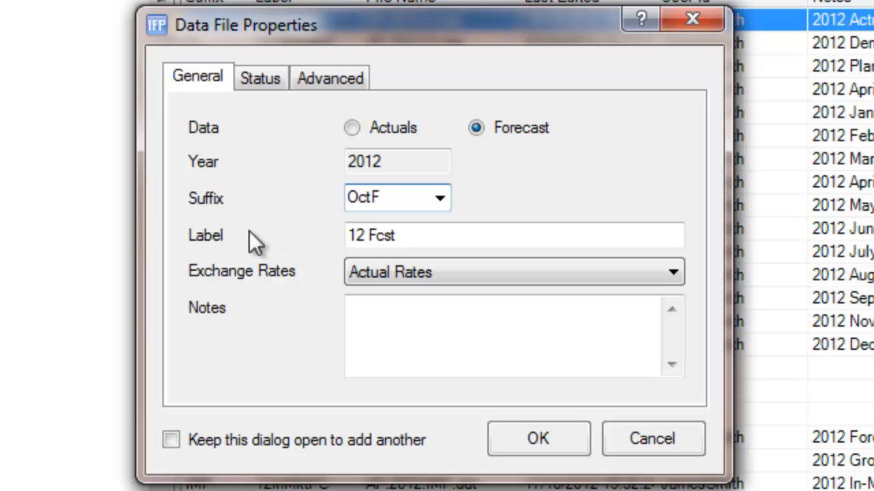
pyautogui.click(367, 235)
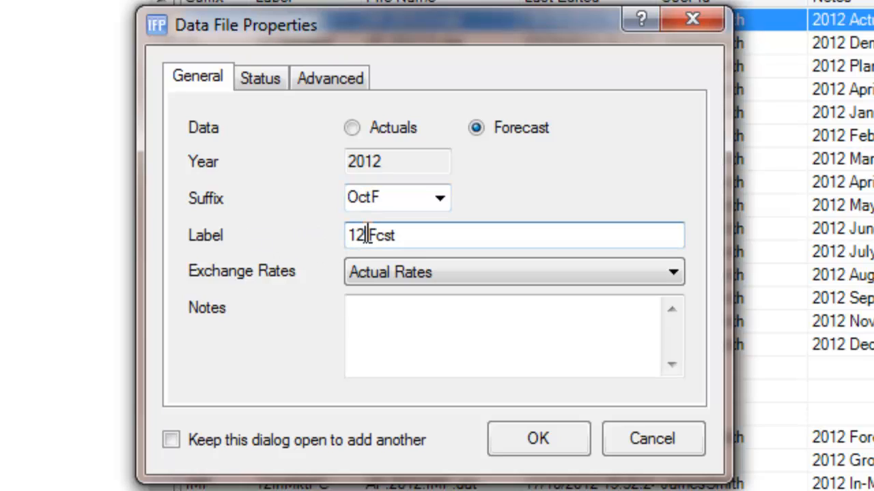
pyautogui.write('Oct')
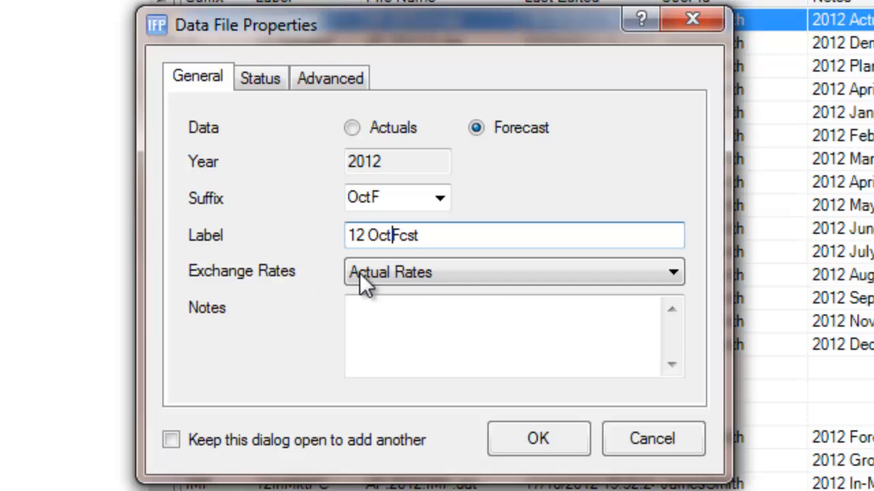
# Assign Plan Rates as the new file's exchange rates and enter the notes "2012 October Forecast".
pyautogui.click(492, 274)
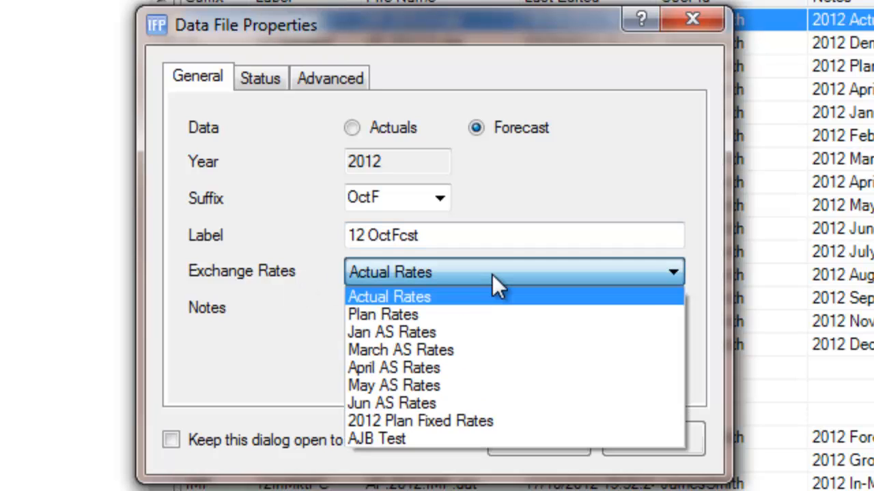
pyautogui.click(477, 314)
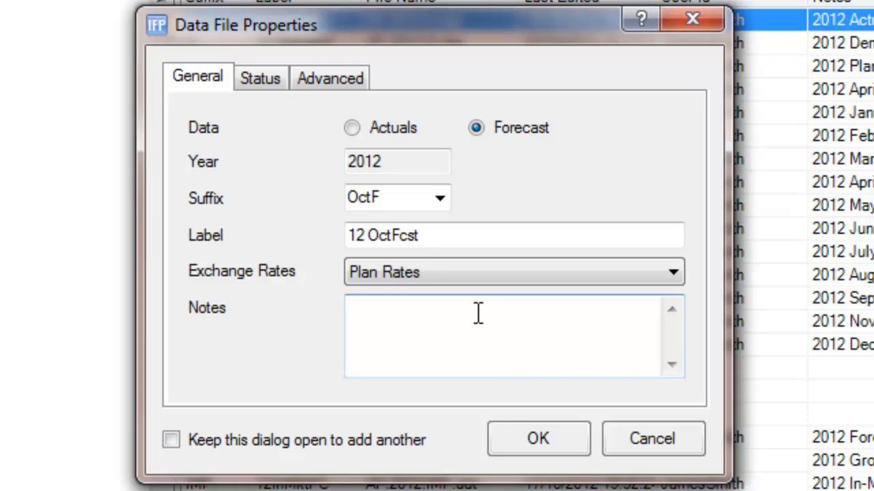
pyautogui.click(370, 313)
pyautogui.write('2012 ')
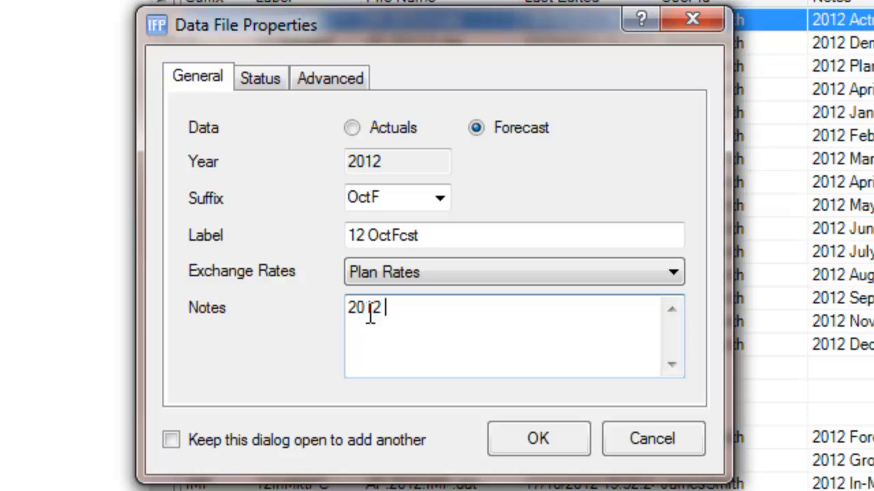
pyautogui.write('Octobe')
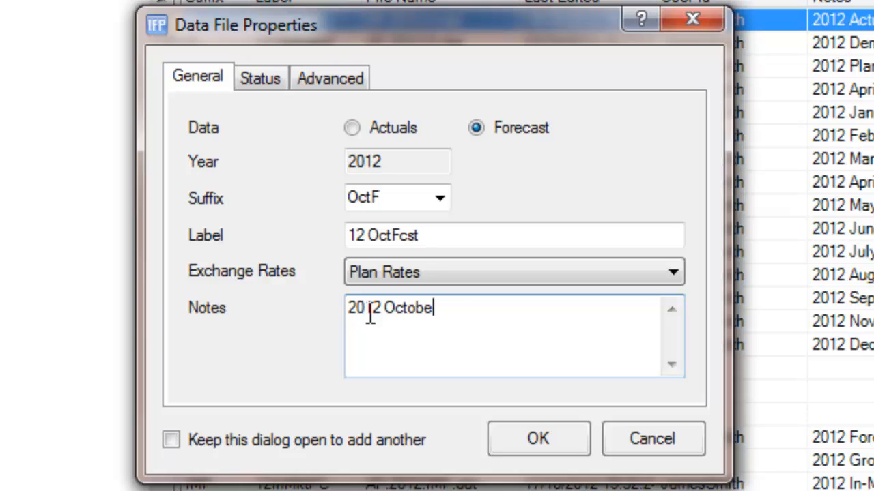
pyautogui.write('r Foreca')
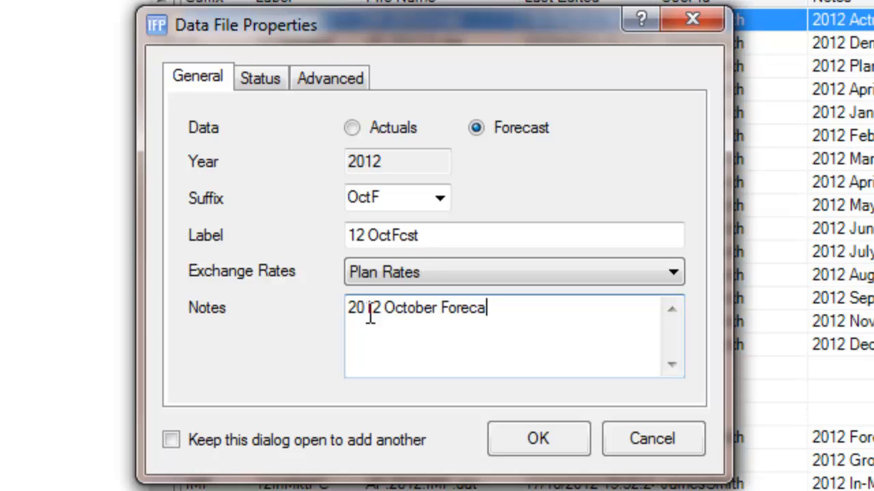
pyautogui.write('st')
pyautogui.press('Tab')
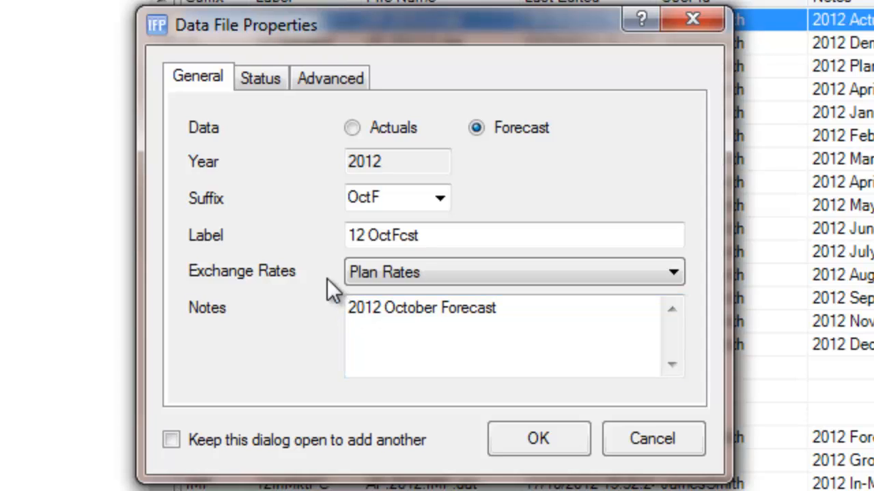
# Set the new file's units status to Unlocked and ASP status to Locked to February, and save the file.
pyautogui.click(265, 78)
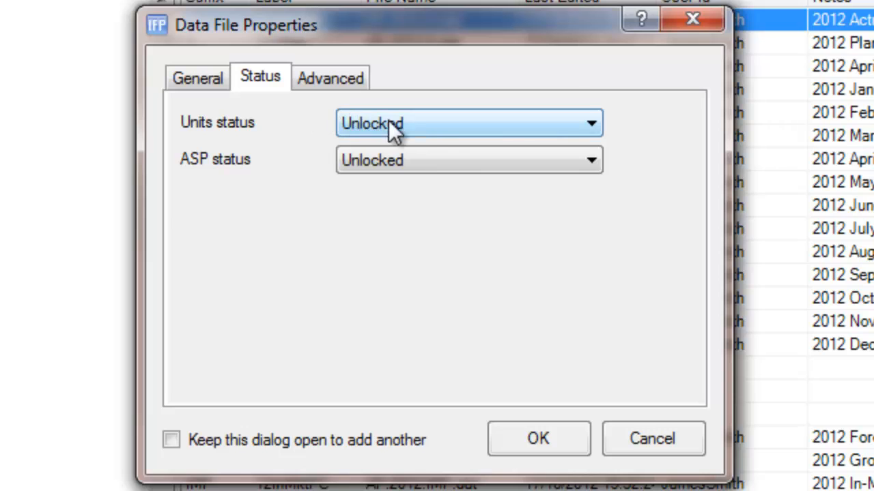
pyautogui.click(445, 123)
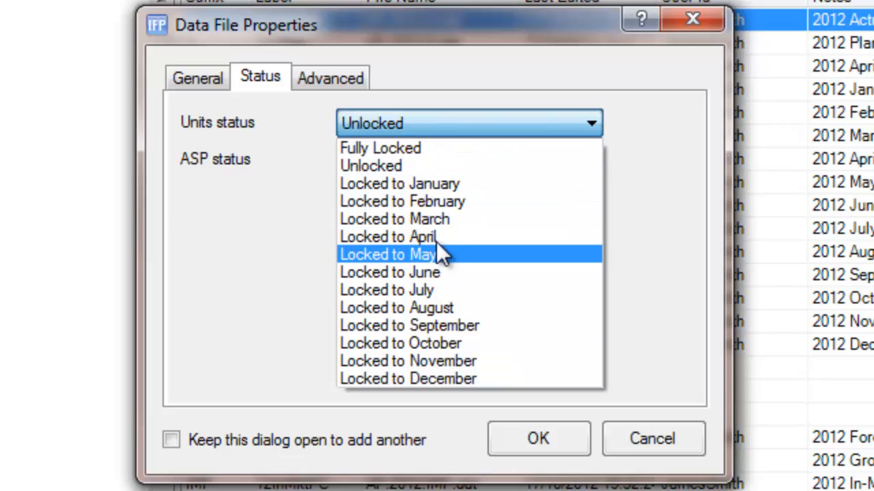
pyautogui.click(426, 169)
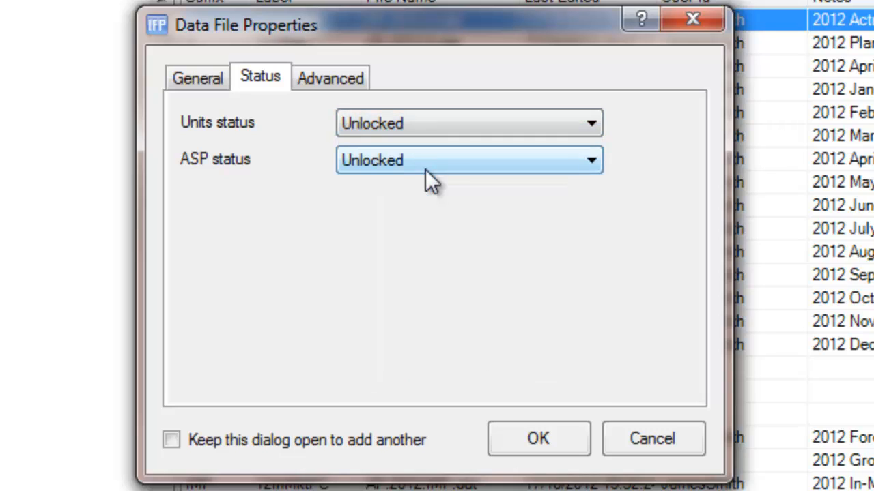
pyautogui.click(379, 162)
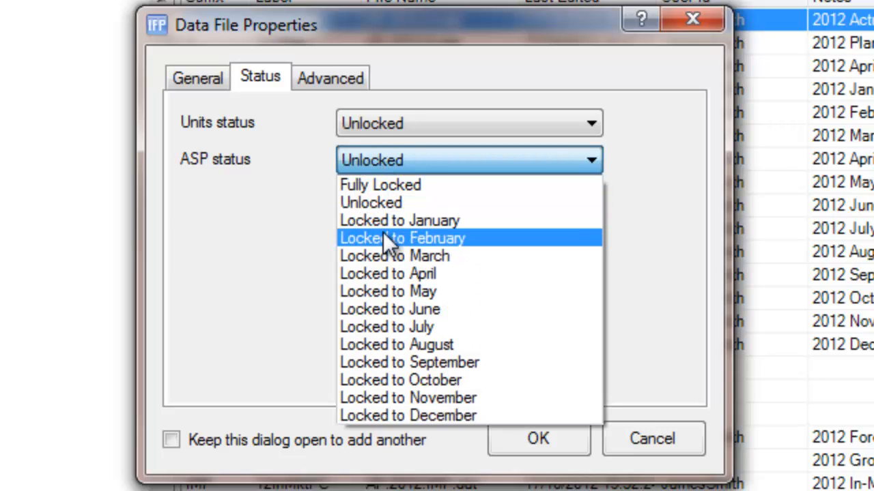
pyautogui.click(383, 237)
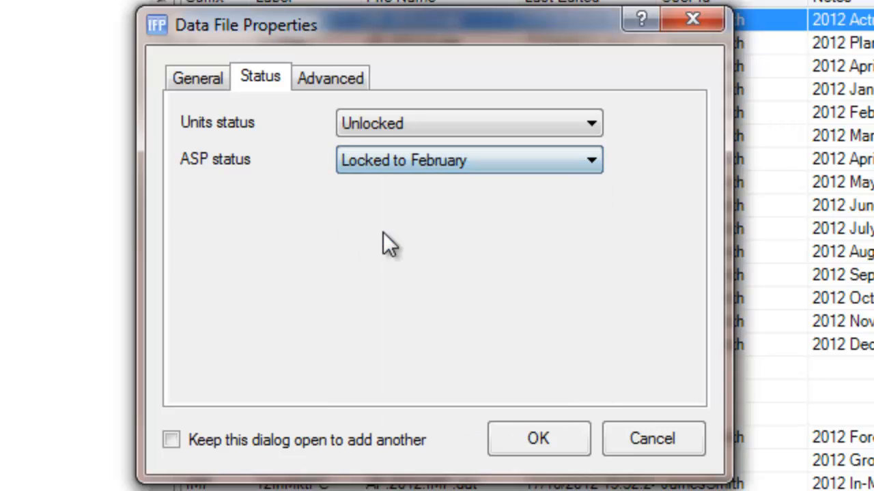
pyautogui.click(513, 437)
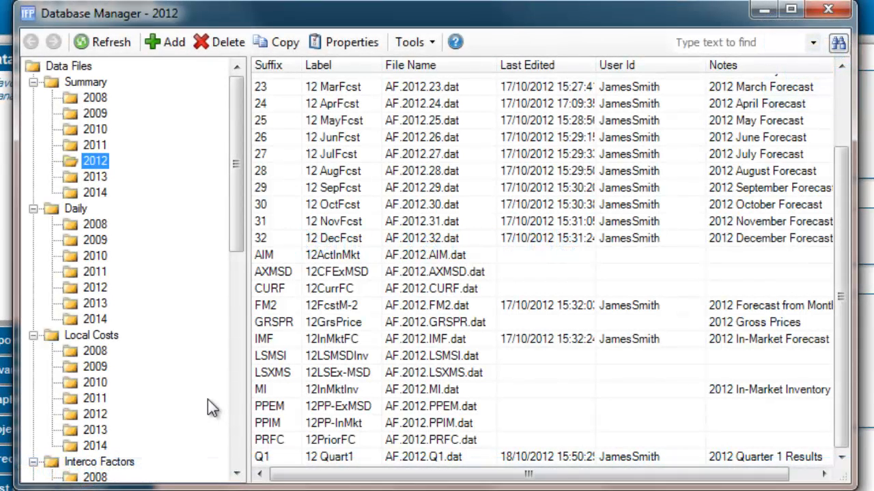
# Delete the 12 Quart1 data file (suffix Q1) from the 2012 summary files.
pyautogui.click(280, 457)
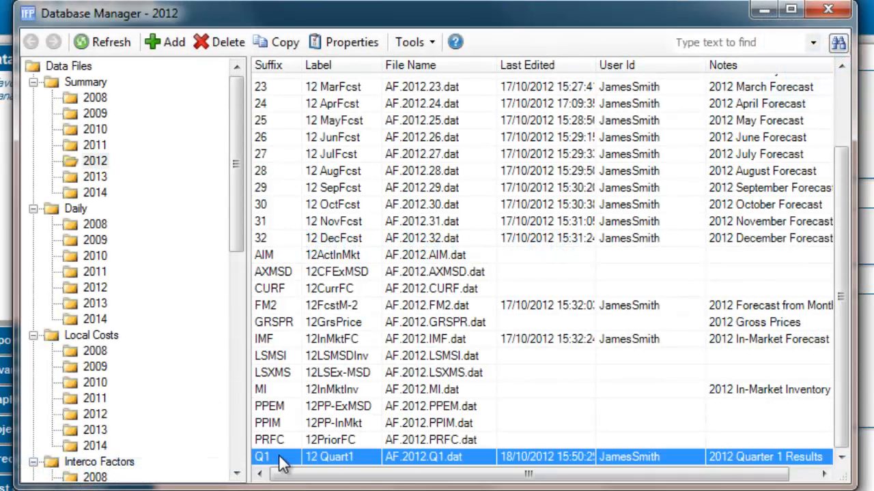
pyautogui.click(220, 42)
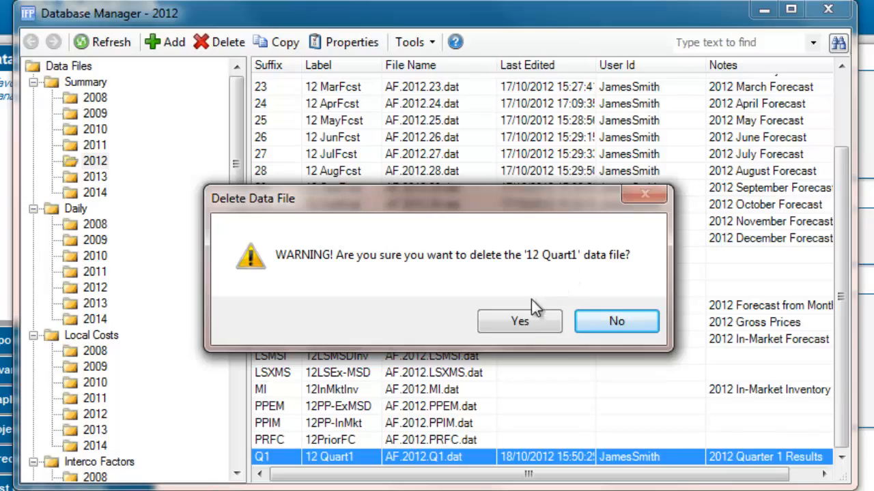
pyautogui.click(523, 327)
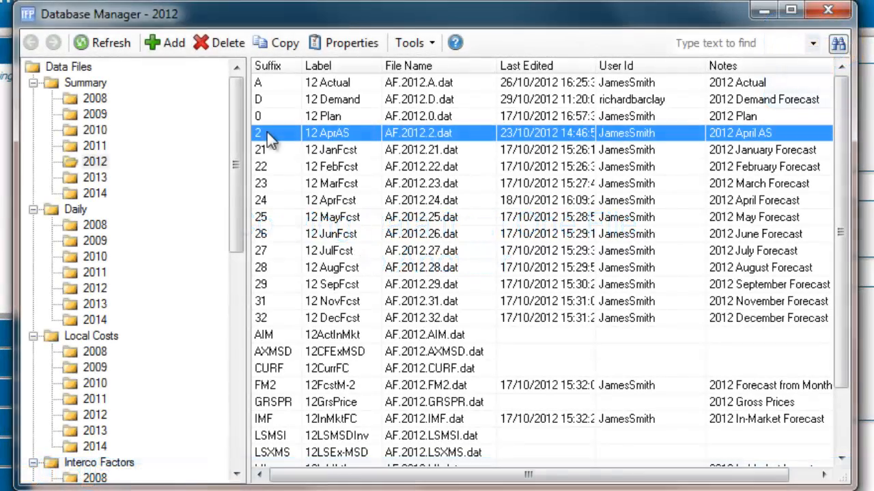
# Set up a copy of the 12 AprAS data file into the 2012 file with suffix D, including ASP data.
pyautogui.click(288, 43)
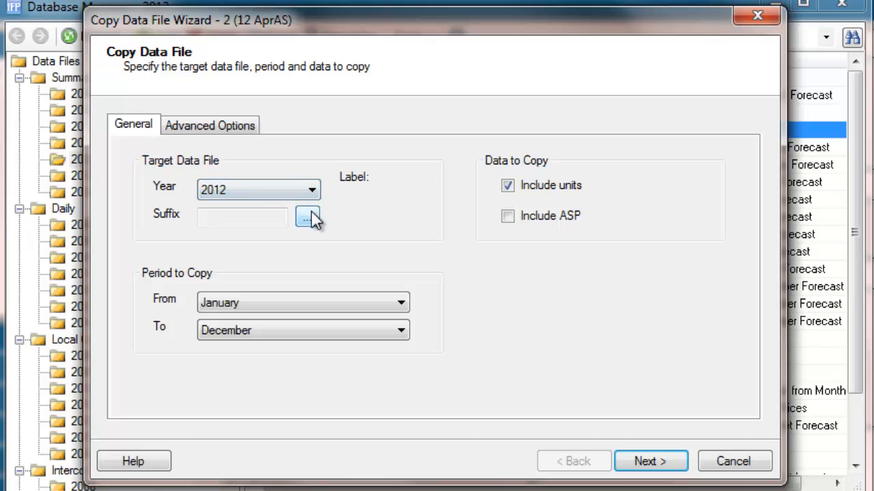
pyautogui.click(310, 218)
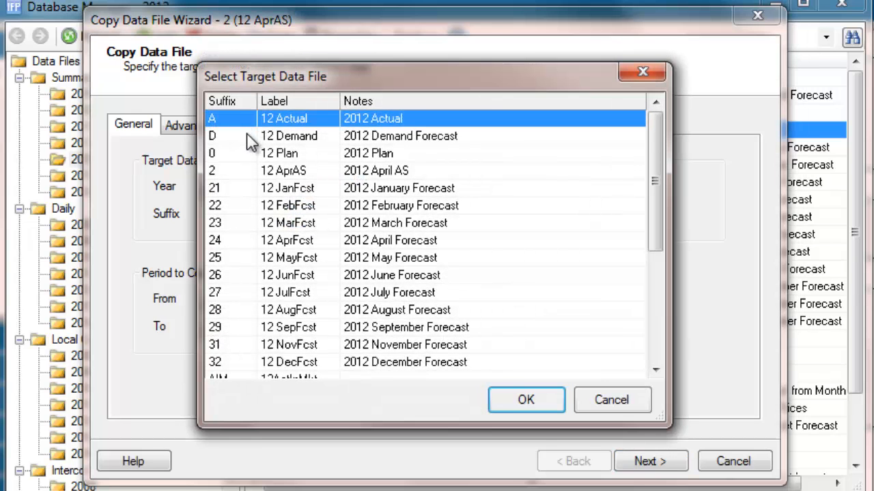
pyautogui.click(250, 137)
pyautogui.click(524, 403)
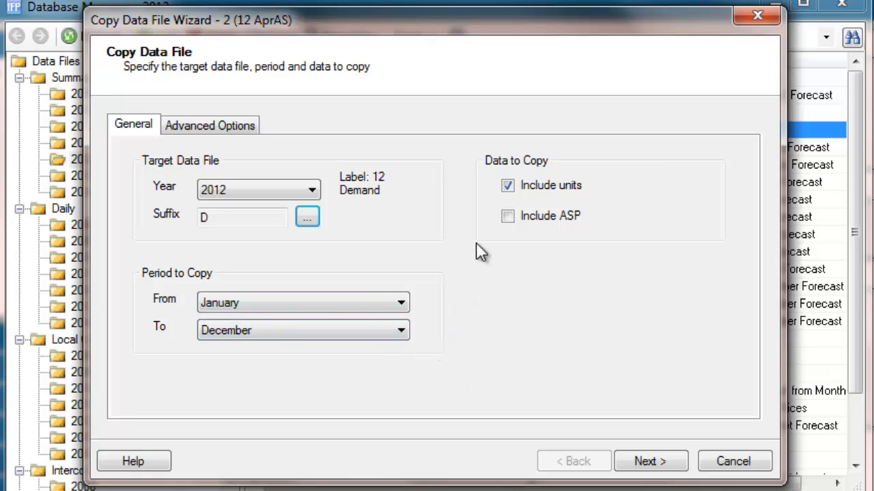
pyautogui.click(505, 217)
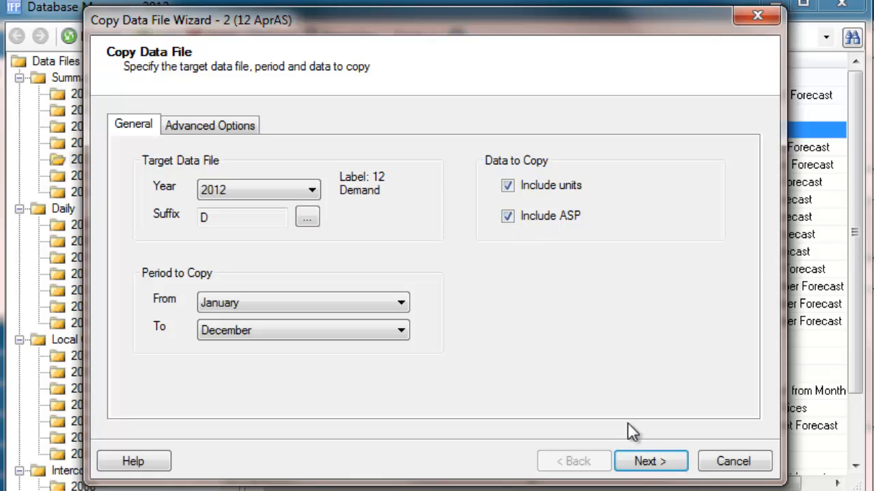
# Run the copy from 12 AprAS to 12 Demand for all items and close the resulting summary.
pyautogui.click(650, 462)
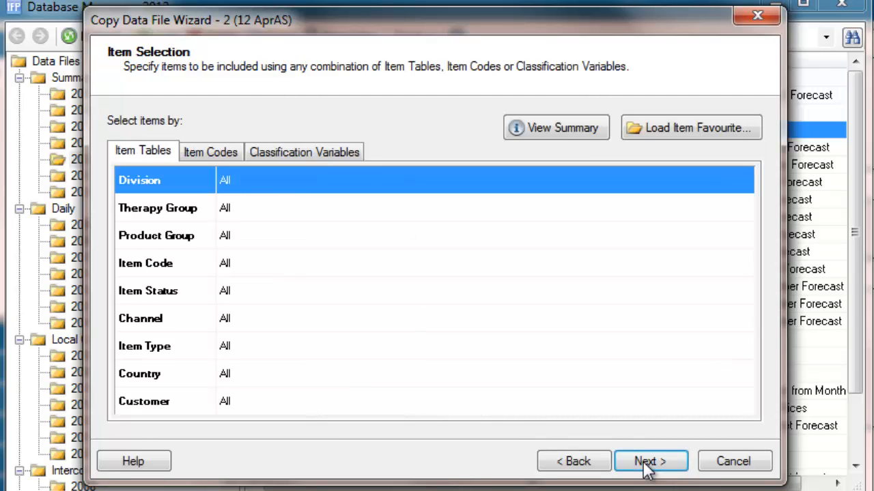
pyautogui.click(649, 462)
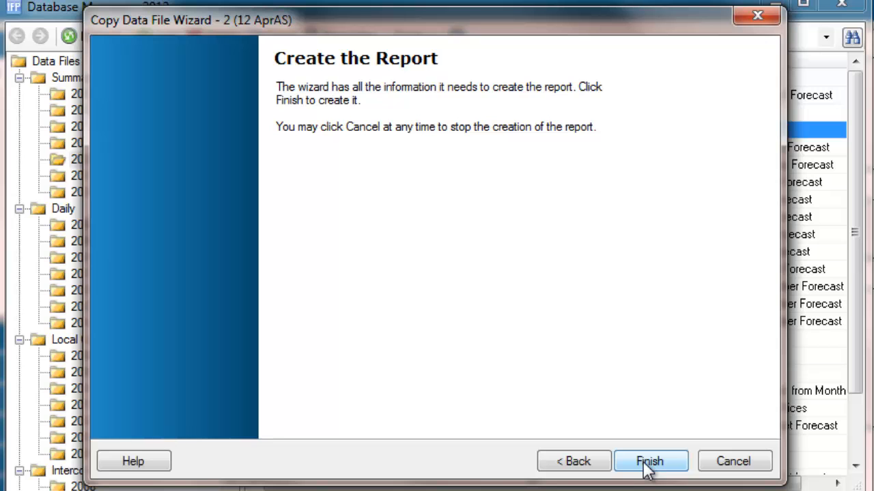
pyautogui.click(645, 463)
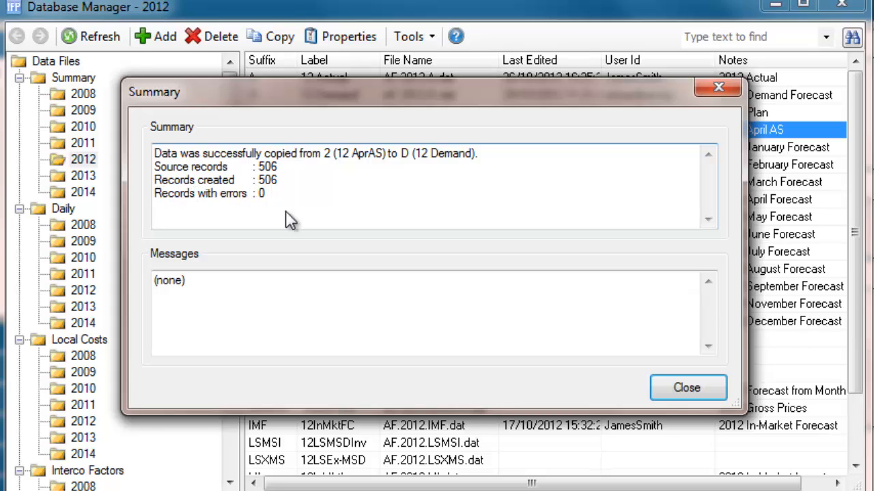
pyautogui.click(661, 383)
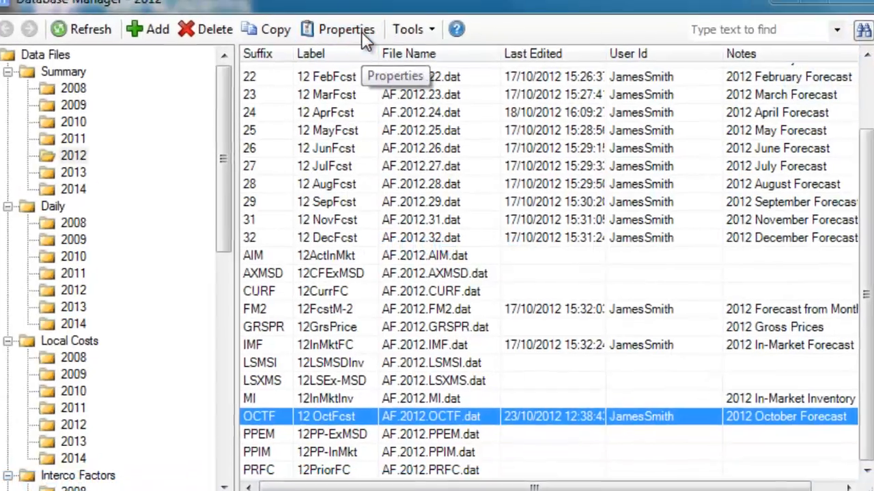
# Change the exchange rates of the 12 OctFcst data file to Actual Rates in its properties.
pyautogui.click(362, 43)
pyautogui.click(432, 266)
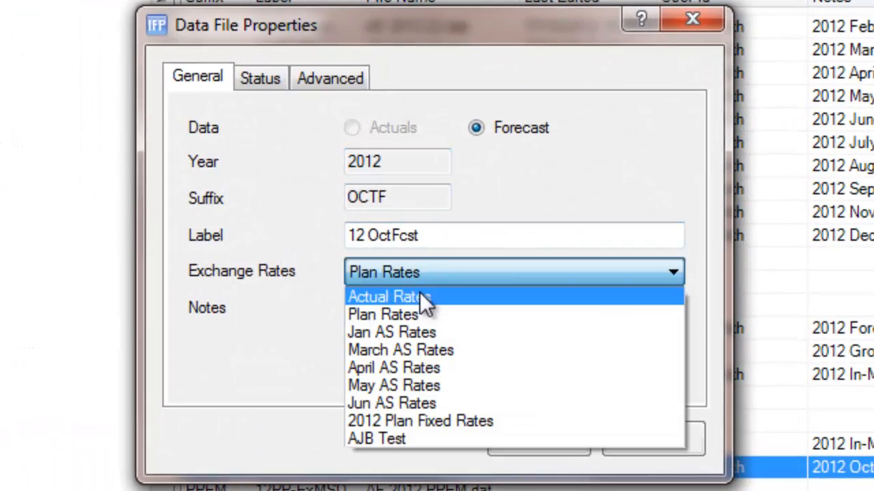
pyautogui.click(420, 294)
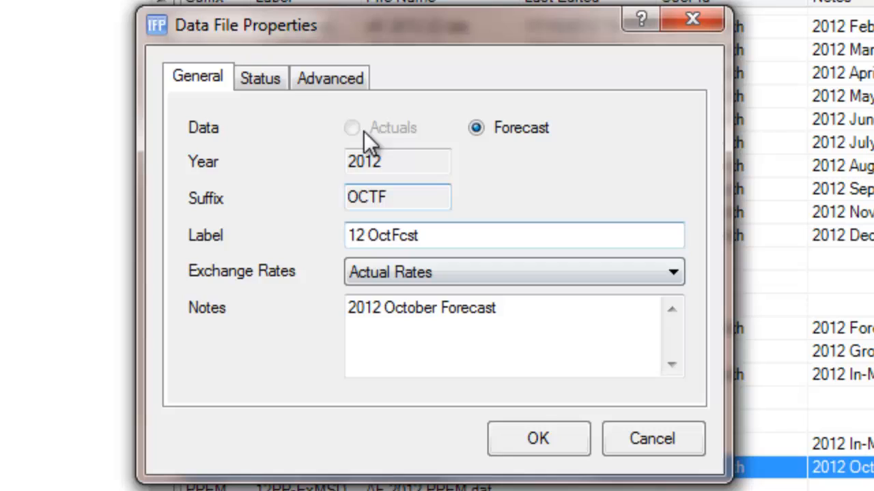
# Set the units status of the 12 OctFcst data file to Locked to February and accept the properties.
pyautogui.click(264, 78)
pyautogui.click(409, 123)
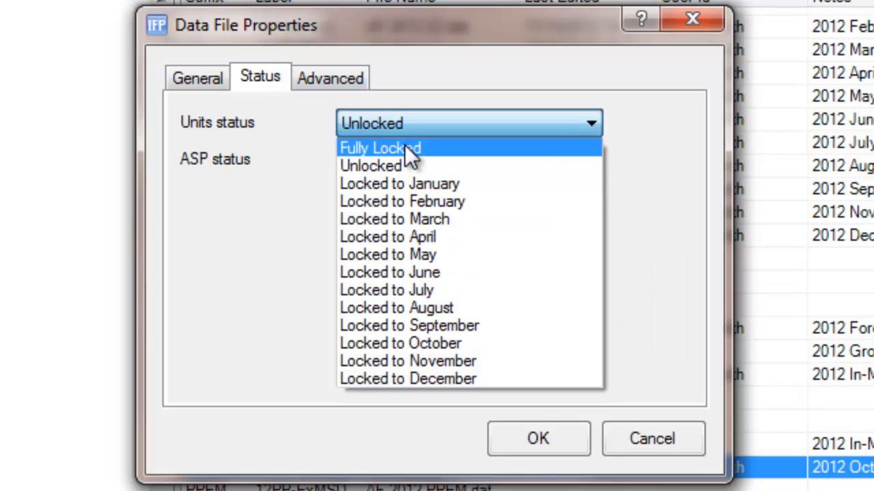
pyautogui.click(408, 197)
pyautogui.click(517, 437)
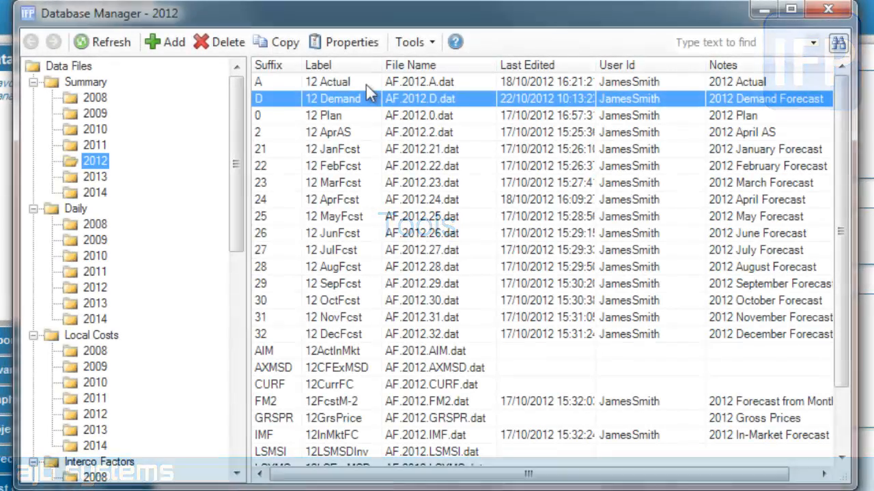
# Show all file years in the data files tree.
pyautogui.click(429, 44)
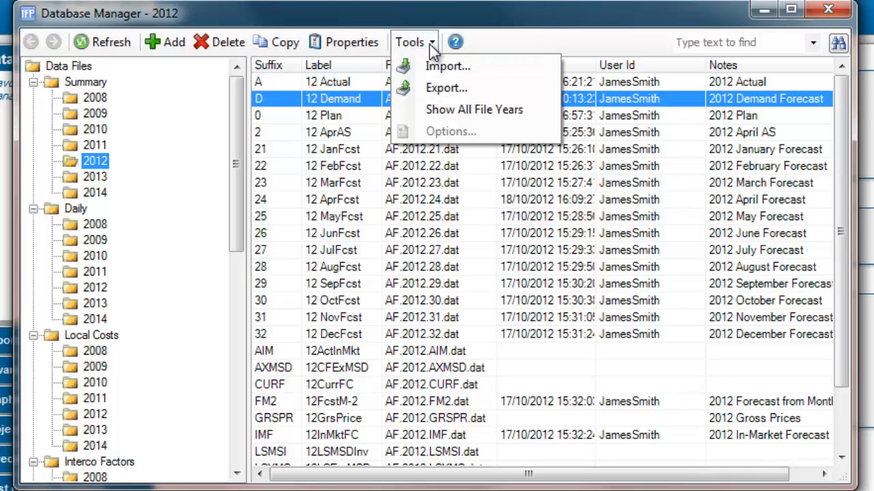
pyautogui.click(481, 109)
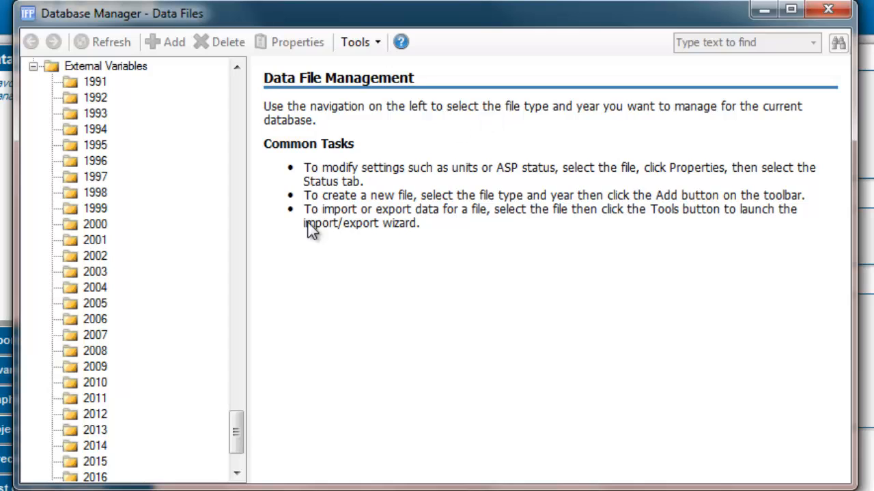
# Examine the full range of years listed under the Summary folder.
pyautogui.moveTo(234, 427); pyautogui.dragTo(254, 76)
pyautogui.click(236, 473)
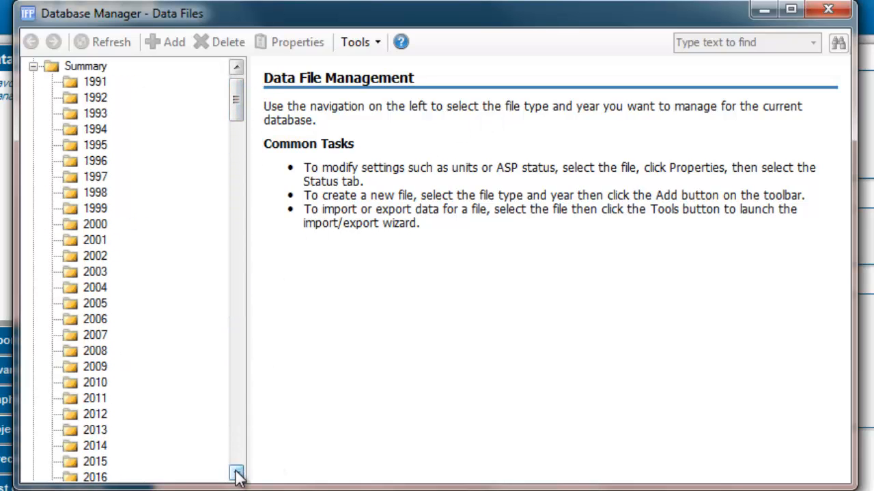
pyautogui.click(236, 473)
pyautogui.click(236, 473)
pyautogui.click(236, 472)
pyautogui.click(236, 473)
pyautogui.click(236, 472)
pyautogui.click(237, 472)
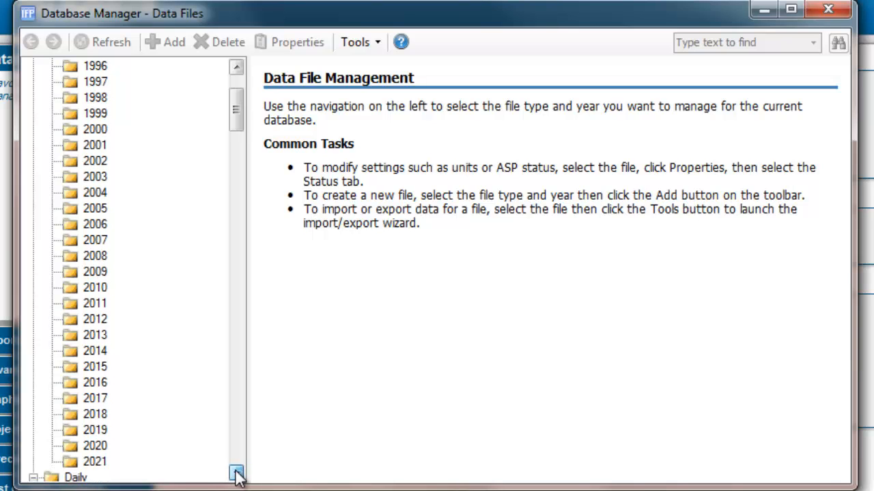
pyautogui.click(236, 472)
pyautogui.click(236, 472)
pyautogui.click(236, 472)
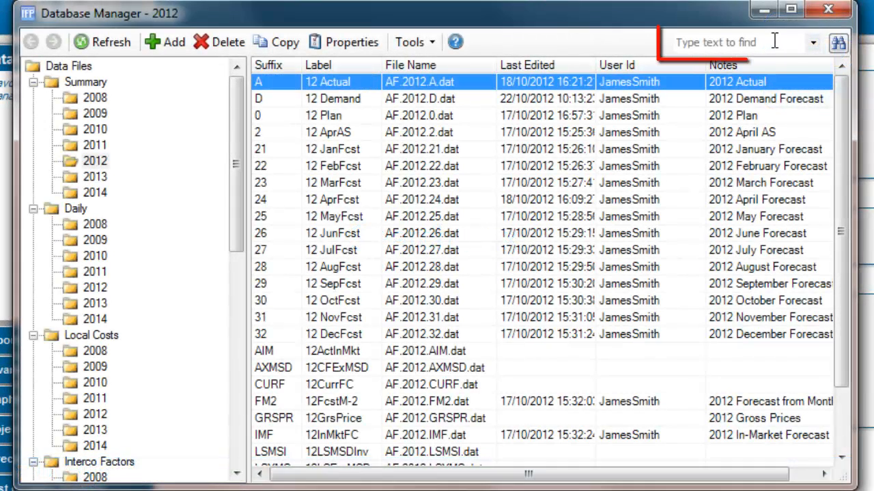
# Search the 2012 summary data files for "inventory".
pyautogui.click(775, 42)
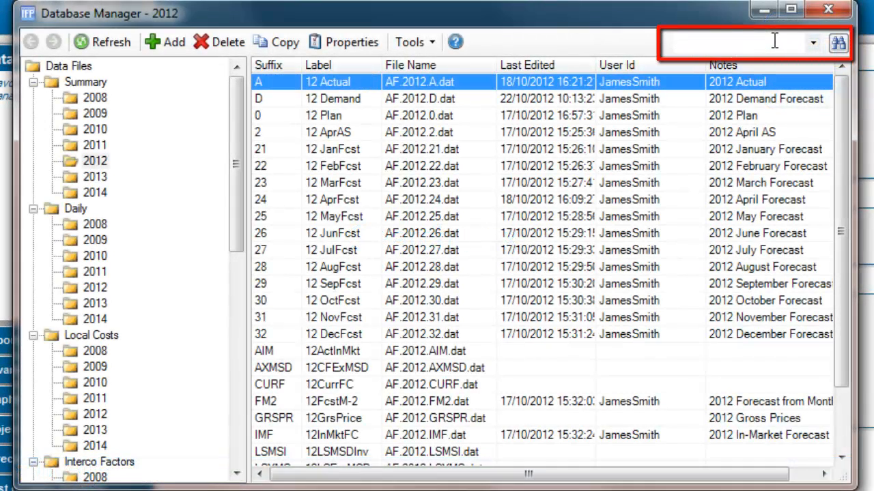
pyautogui.write('inventory')
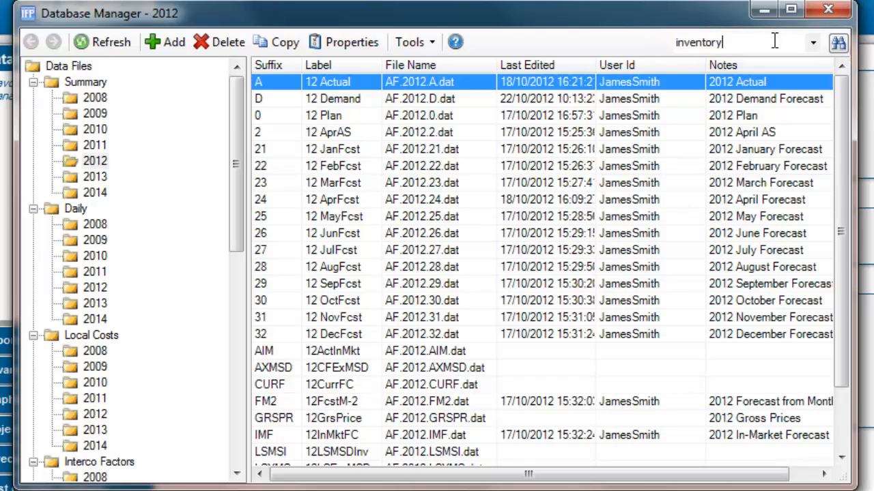
pyautogui.press('Return')
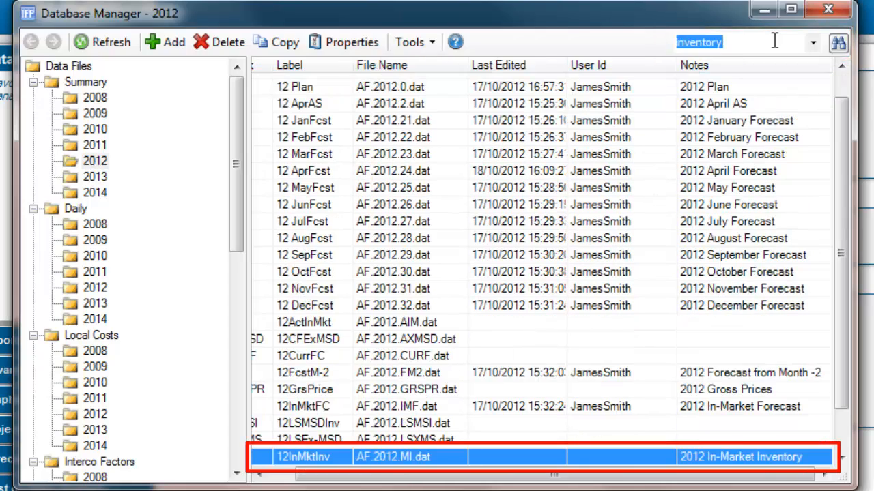